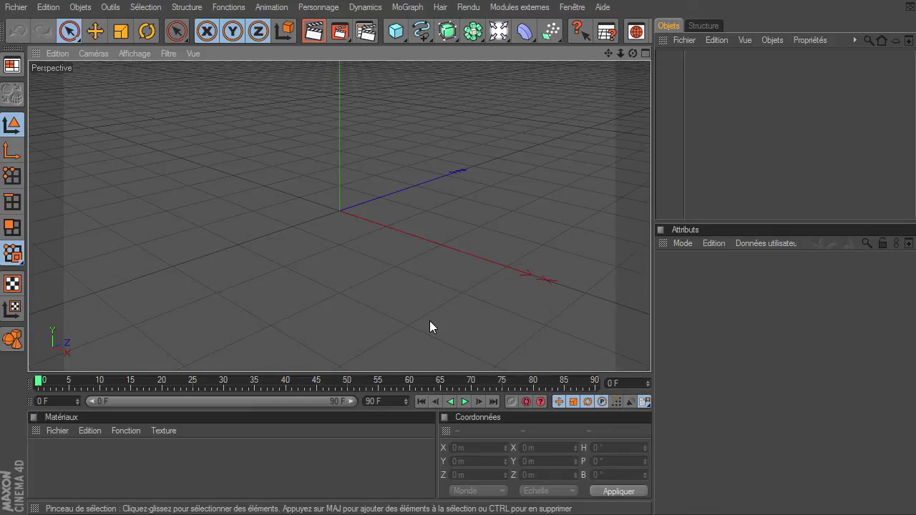
Open Préférences du projet from the Edition menu to set the IPS frame rate to 25.
left_click(48, 7)
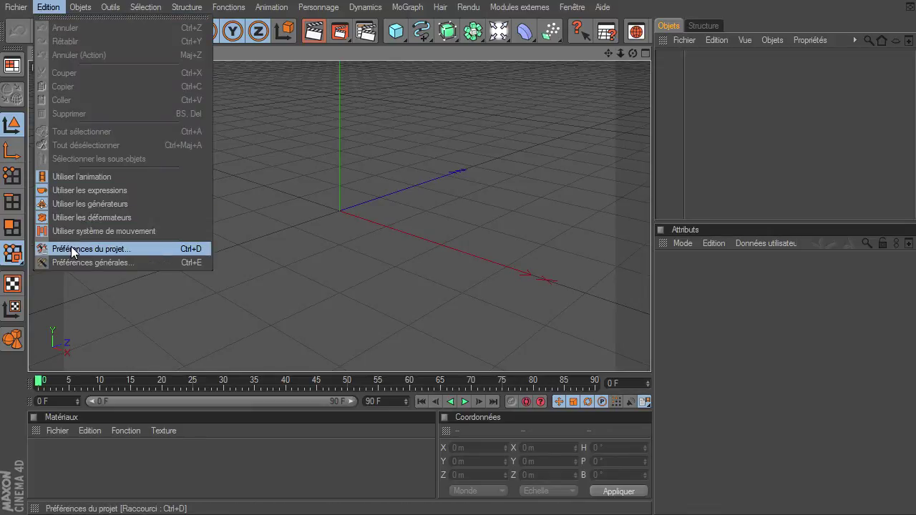
left_click(71, 248)
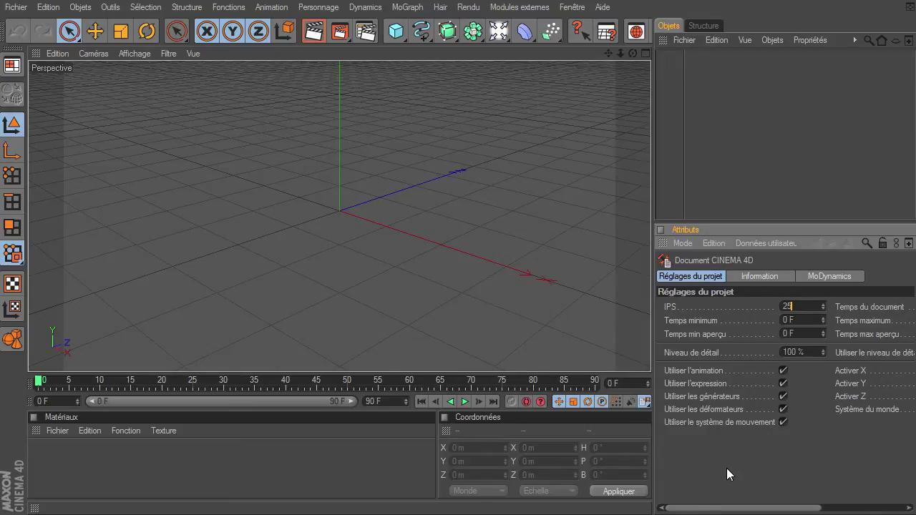
In Réglages de rendu, review a preset's Sortie and Enregistrer pages (save path, file format).
left_click(367, 31)
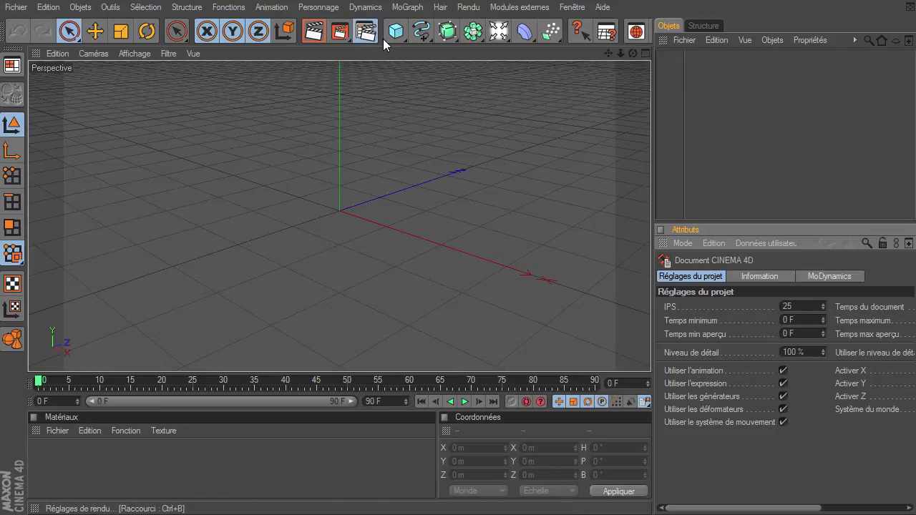
mouse_move(334, 2)
left_mouse_down()
mouse_move(423, 33)
mouse_move(430, 52)
left_mouse_up()
left_click(247, 313)
left_click(253, 303)
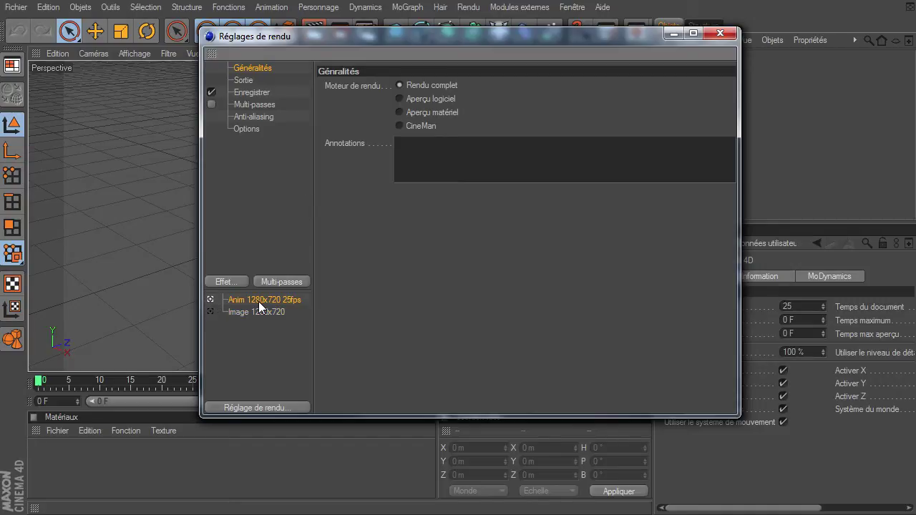
left_click(242, 80)
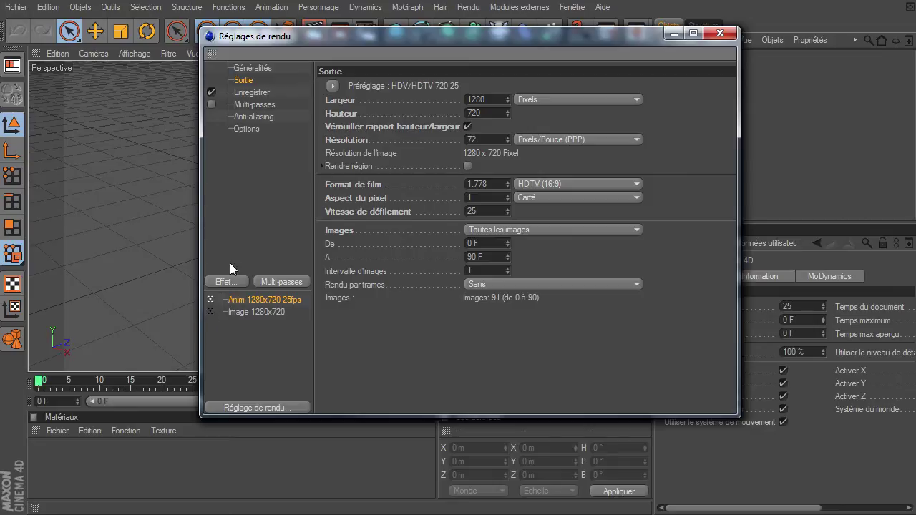
left_click(252, 92)
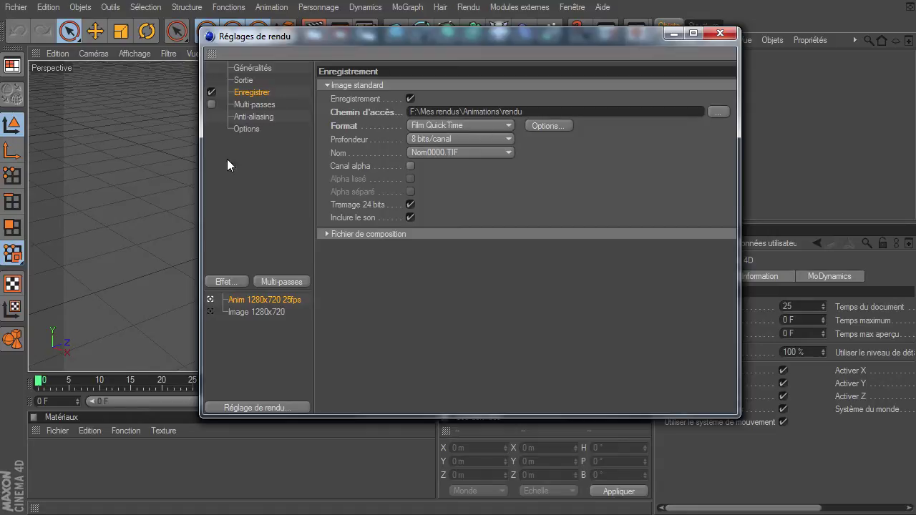
Make Image 1280x720 the active preset, check its Sortie resolution and frame rate, and close.
left_click(209, 312)
left_click(243, 79)
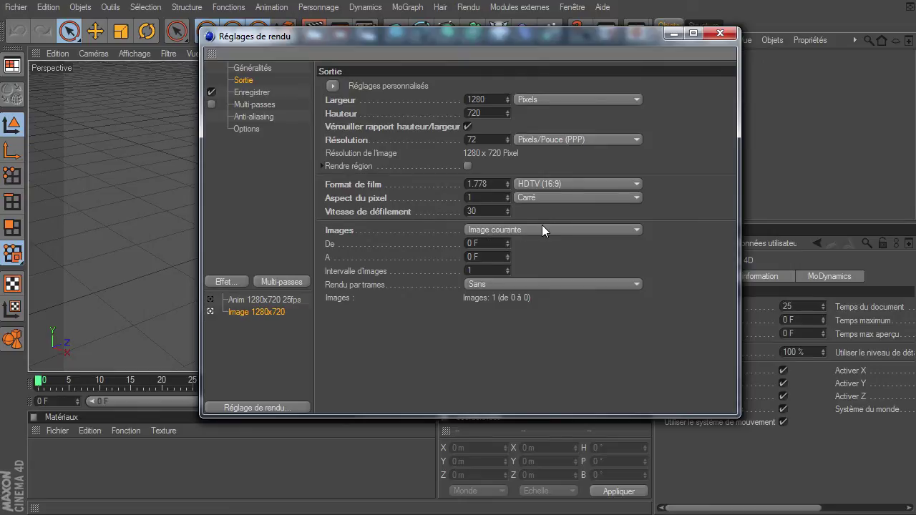
left_click(256, 68)
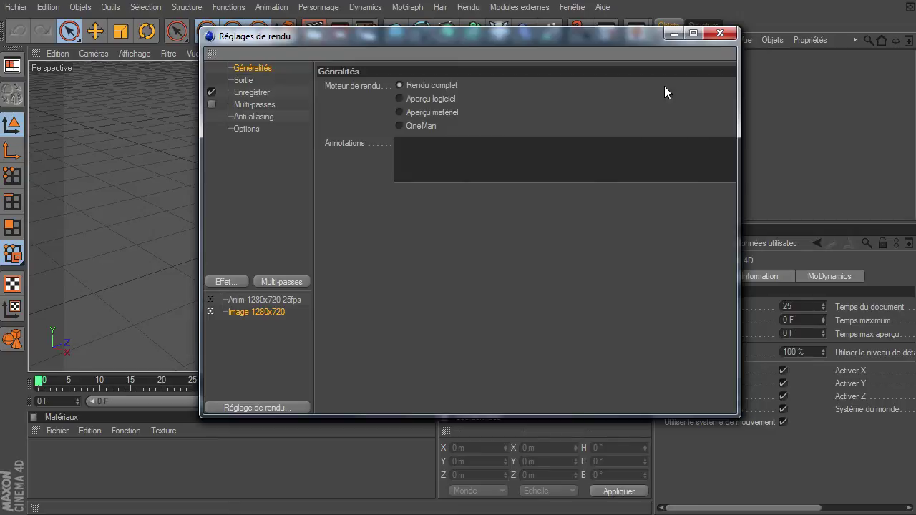
left_click(719, 33)
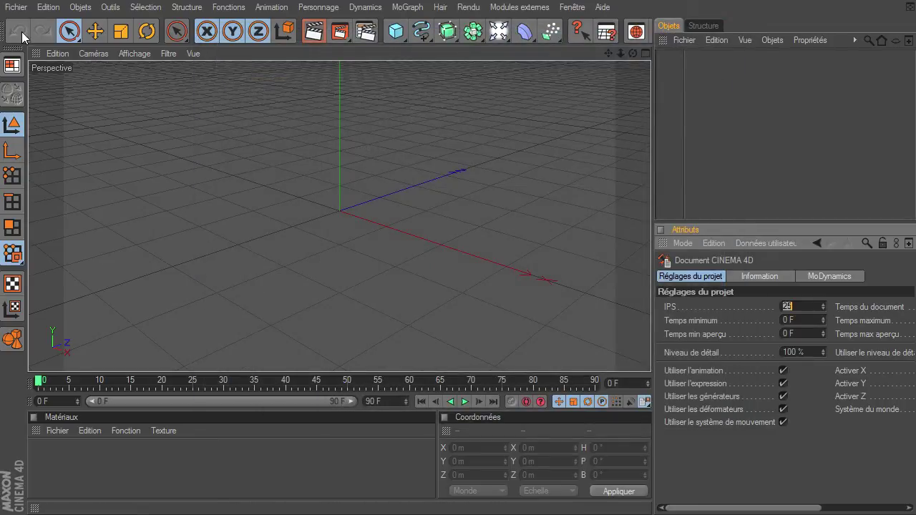
Close all projects via Fichier > Tout fermer to get a fresh scene, and clear the attributes.
left_click(16, 7)
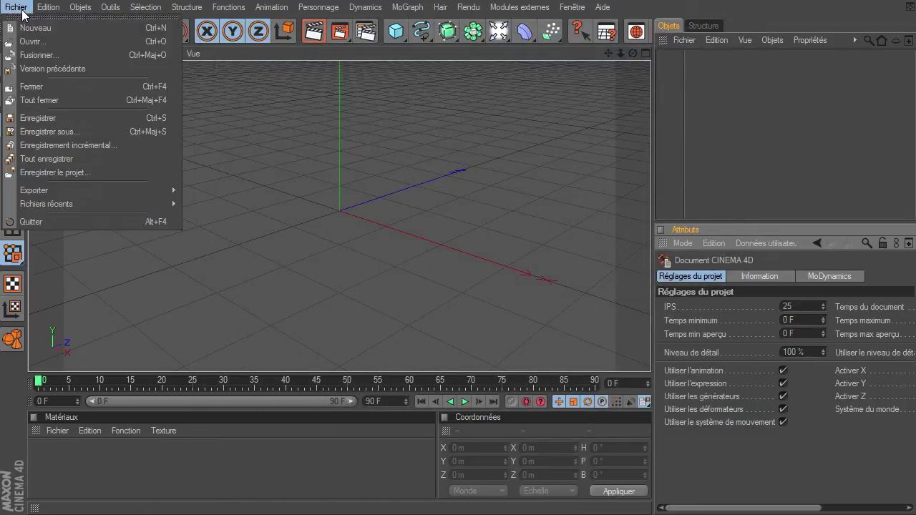
left_click(31, 101)
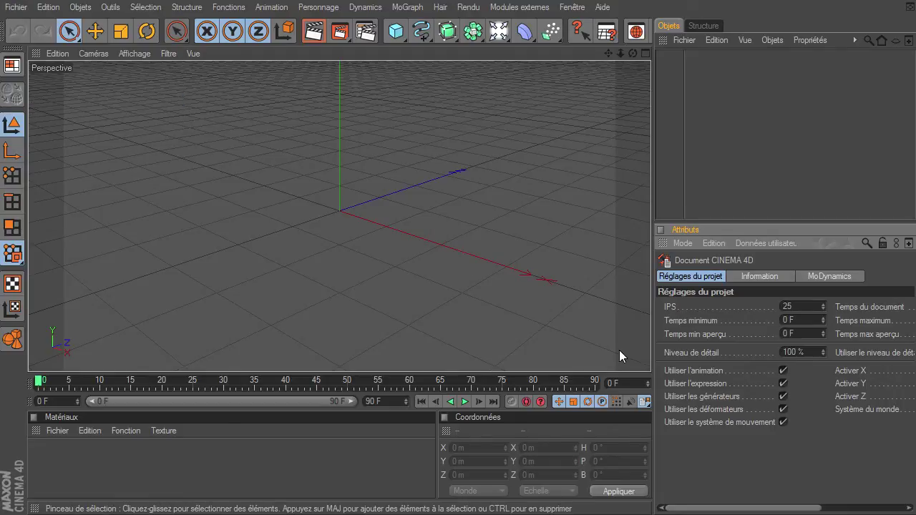
left_click(366, 31)
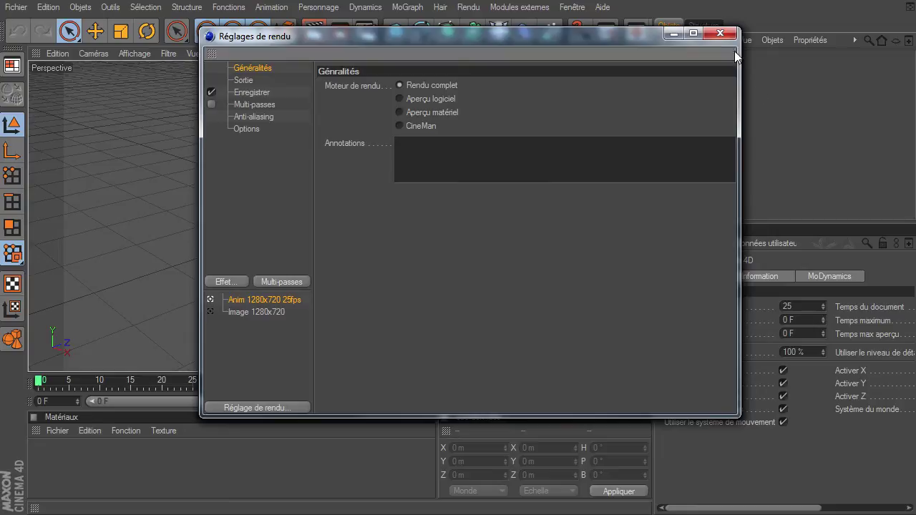
left_click(720, 34)
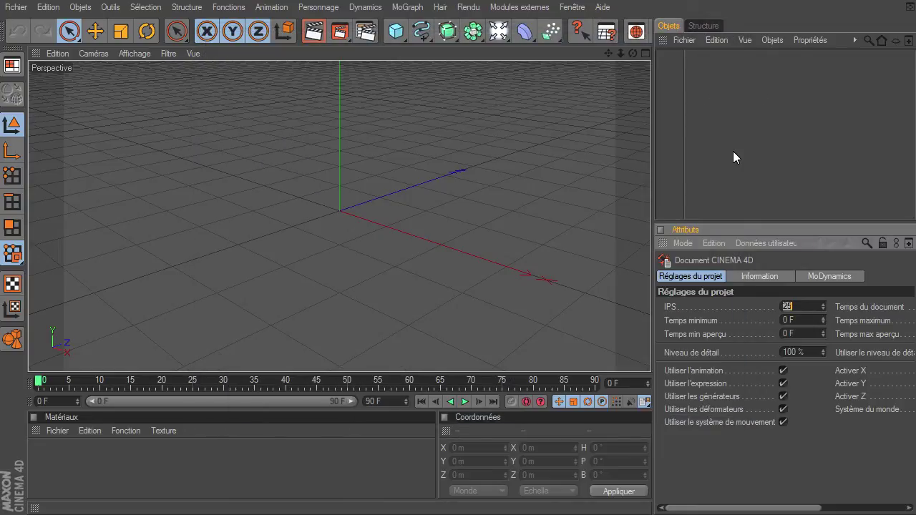
left_click(319, 469)
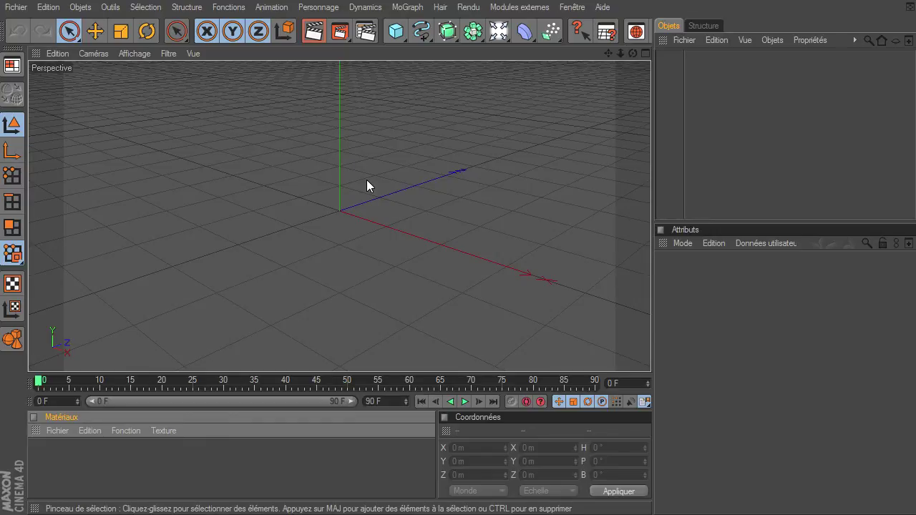
Confirm the render settings' Sortie page still shows 25 fps.
left_click(364, 33)
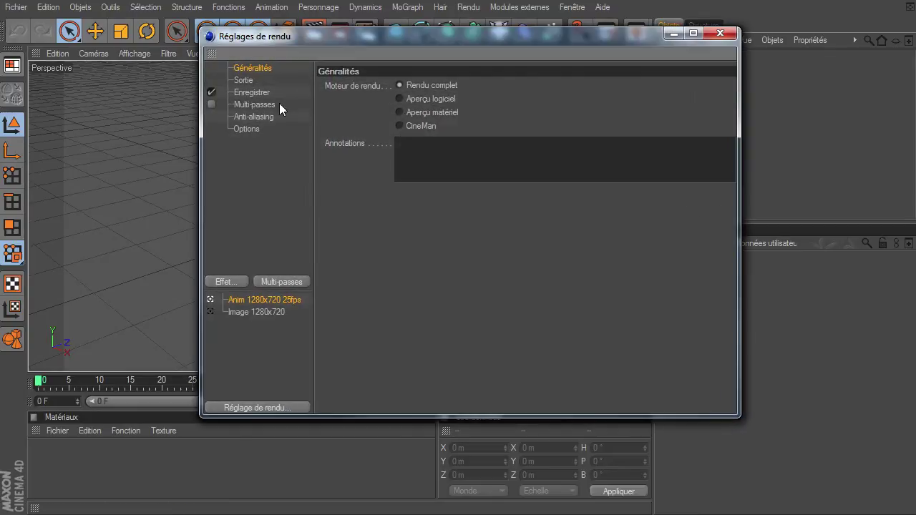
left_click(243, 80)
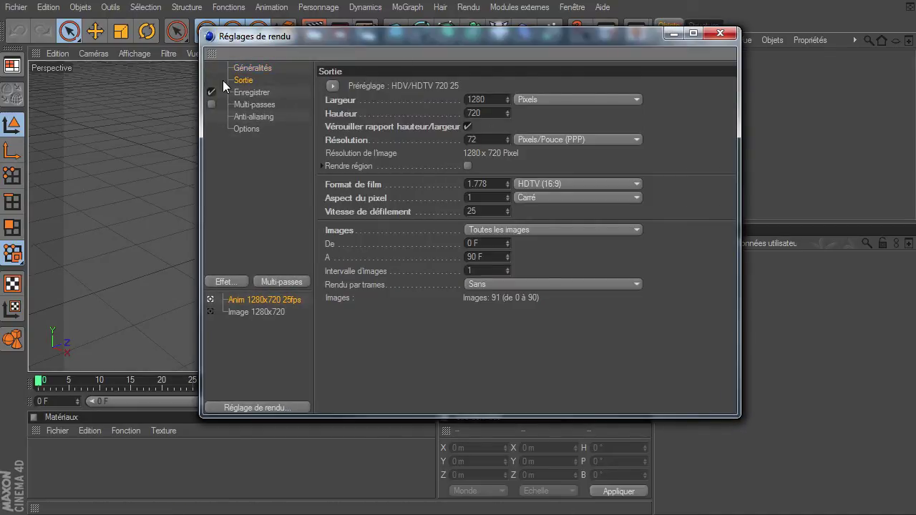
left_click(267, 68)
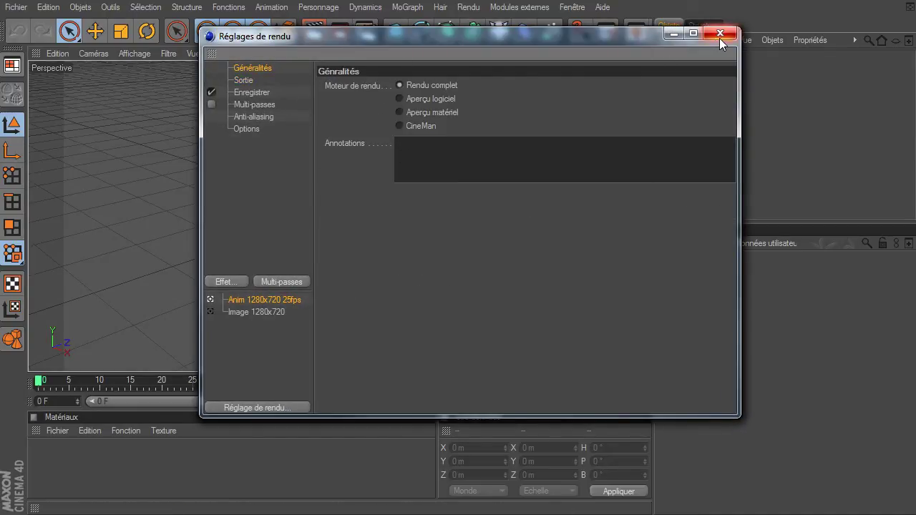
left_click(720, 35)
Confirm Préférences du projet still shows a 25 fps project rate.
left_click(48, 7)
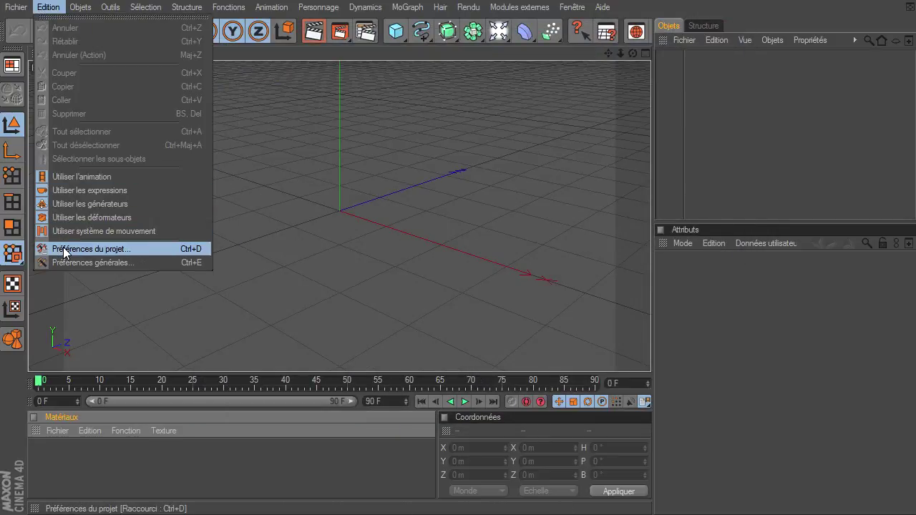
left_click(63, 248)
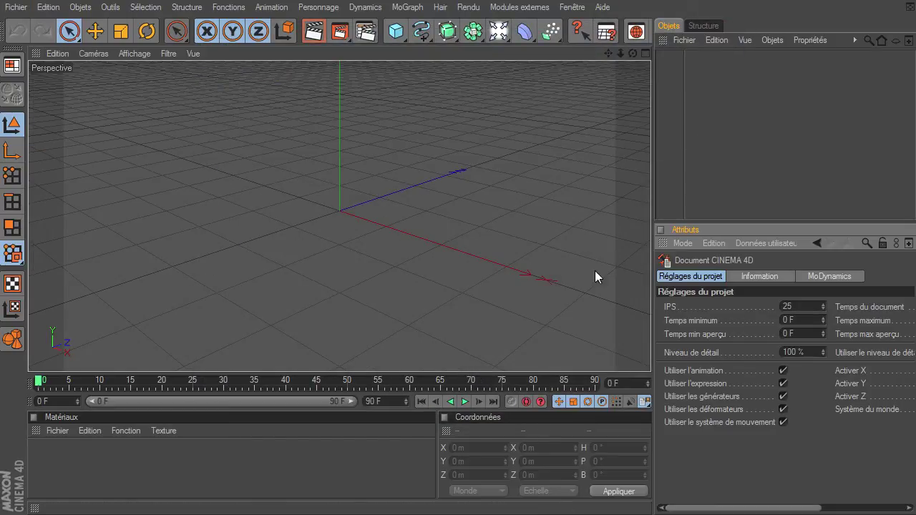
left_click(281, 464)
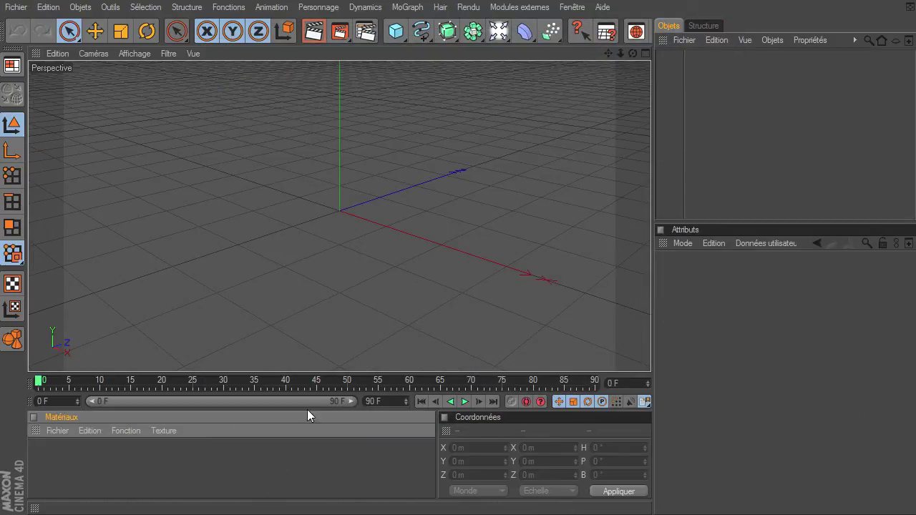
left_click(768, 144)
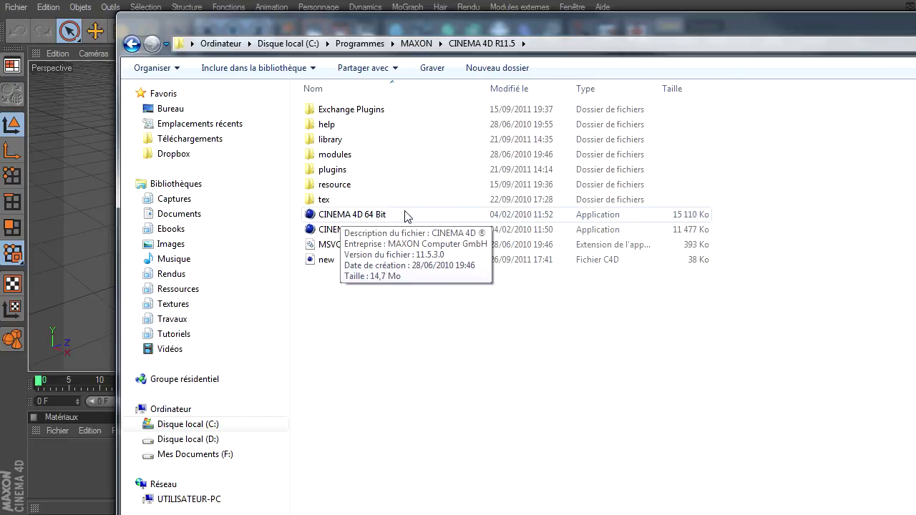
Select new.c4d in the CINEMA 4D R11.5 folder, then close Explorer with Alt+F4.
left_click(393, 230)
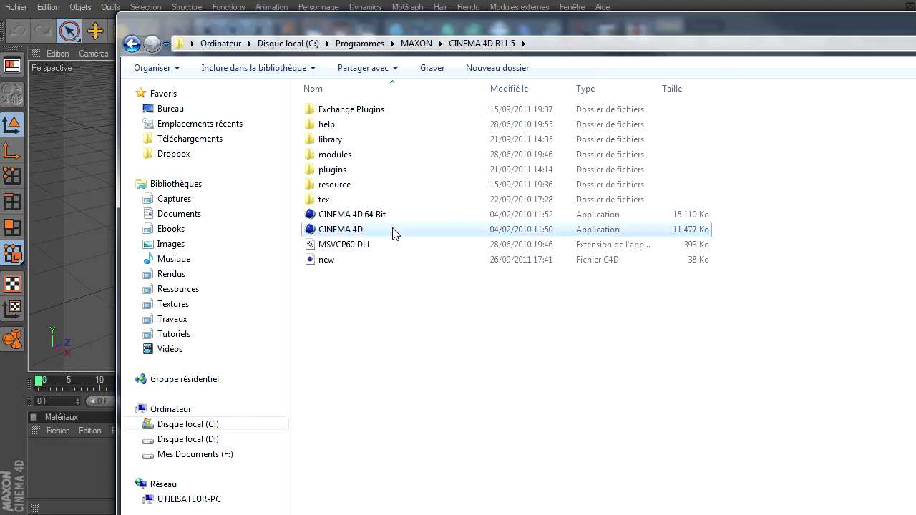
left_click(337, 263)
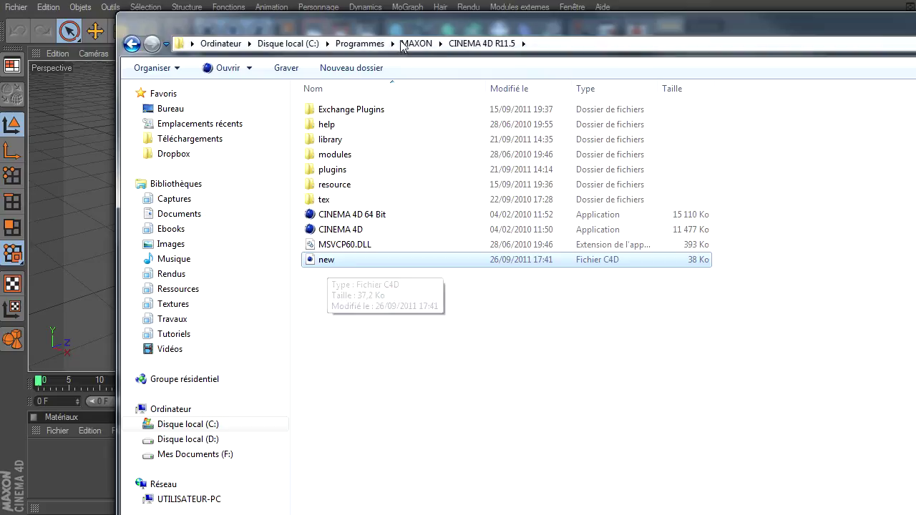
key("alt+F4")
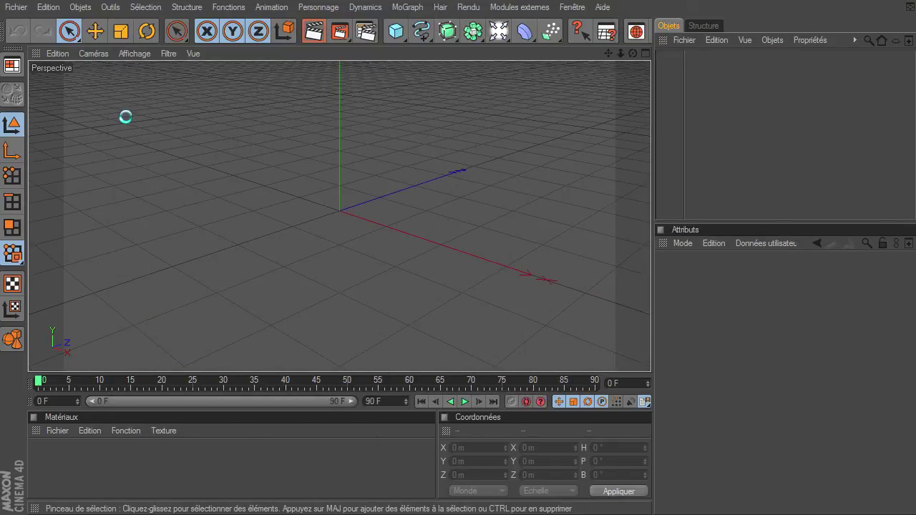
left_click(14, 8)
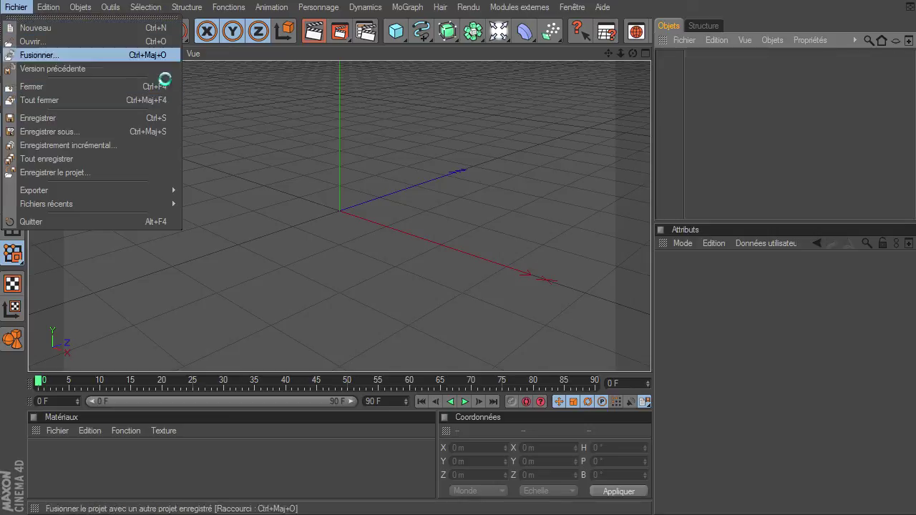
left_click(794, 379)
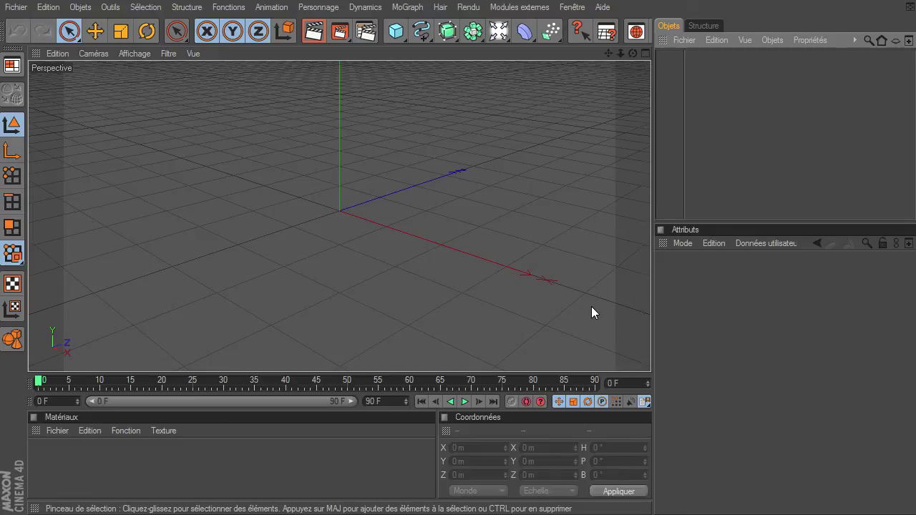
left_click(71, 474)
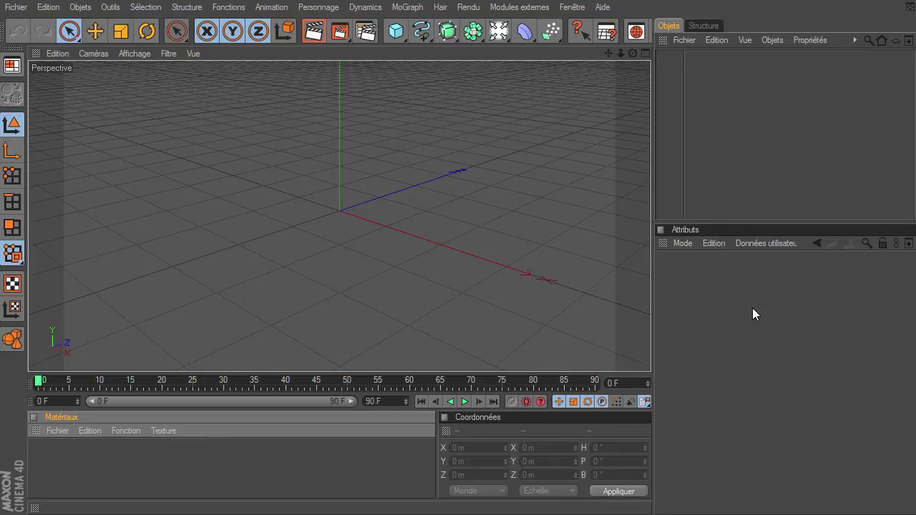
left_click(747, 318)
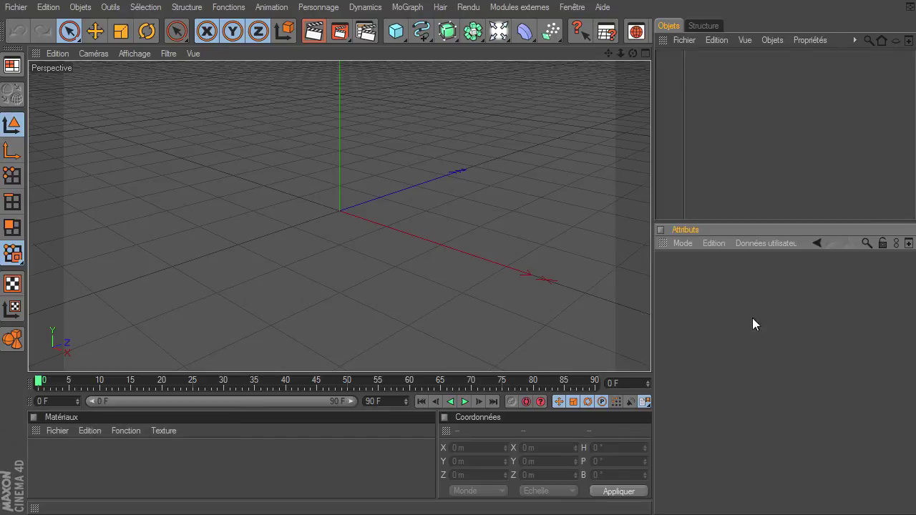